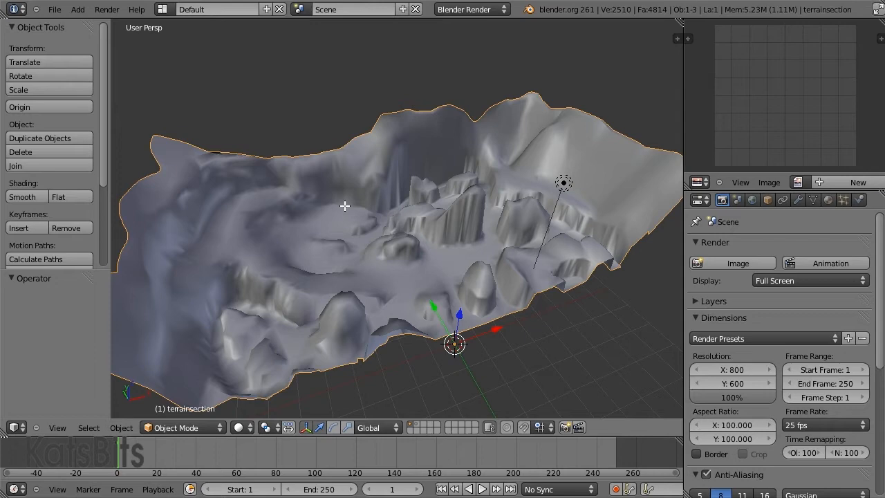
- Add a new material to the terrain mesh and set its diffuse color to tan (R 0.800, G 0.649, B 0.397)
key(Tab)
key(Tab)
click(829, 200)
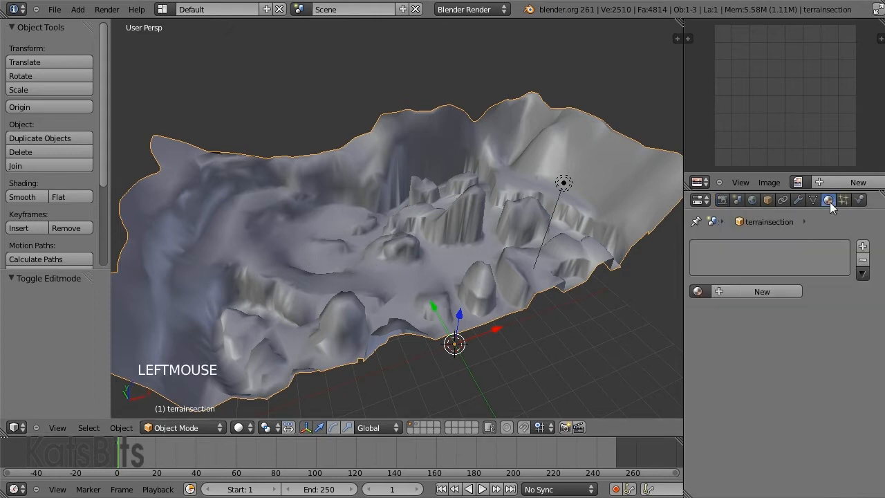
click(752, 290)
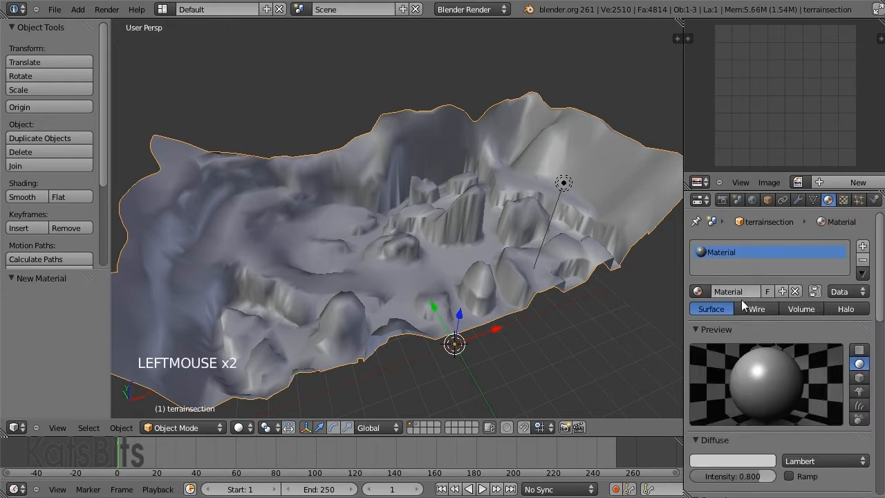
click(724, 460)
click(688, 346)
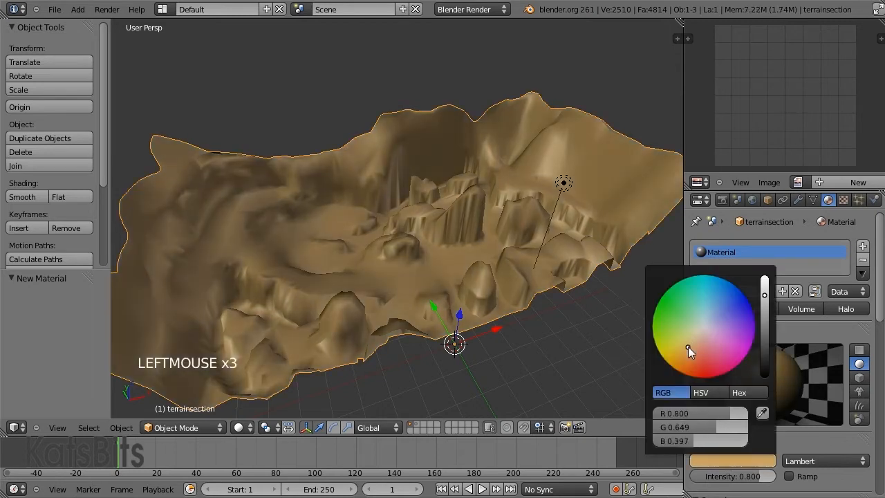
- Add a texture of type Image or Movie to the terrain's material and set its mapping coordinates to UV
click(844, 200)
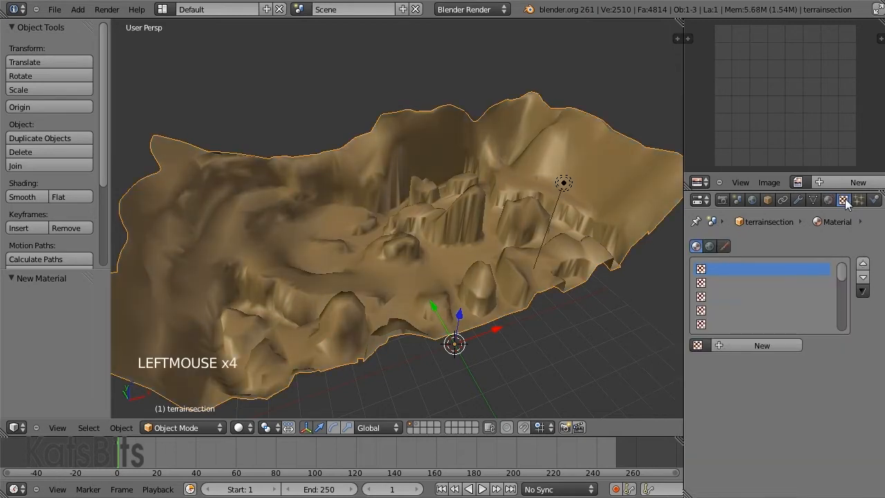
click(746, 345)
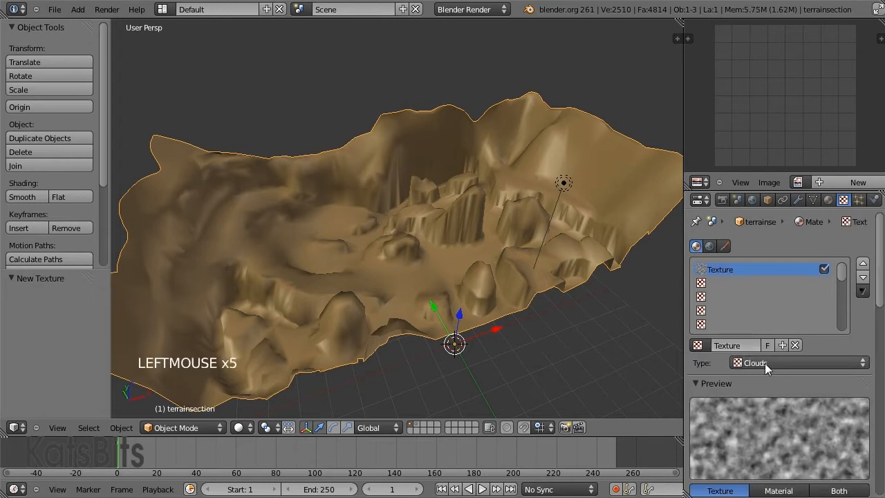
click(866, 364)
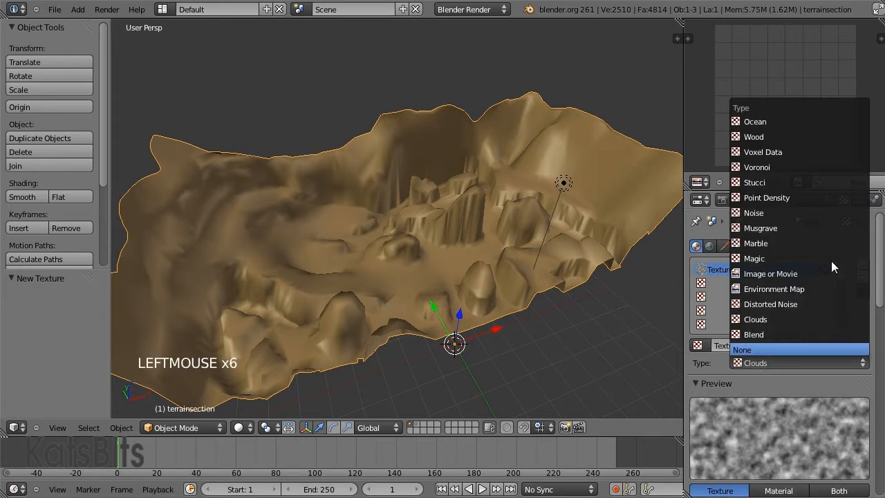
click(817, 274)
scroll(873, 360, down, 8)
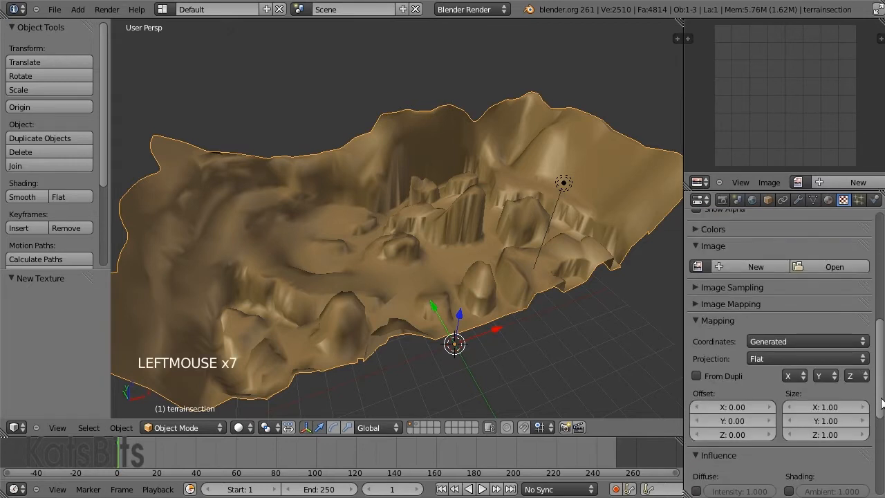
click(843, 327)
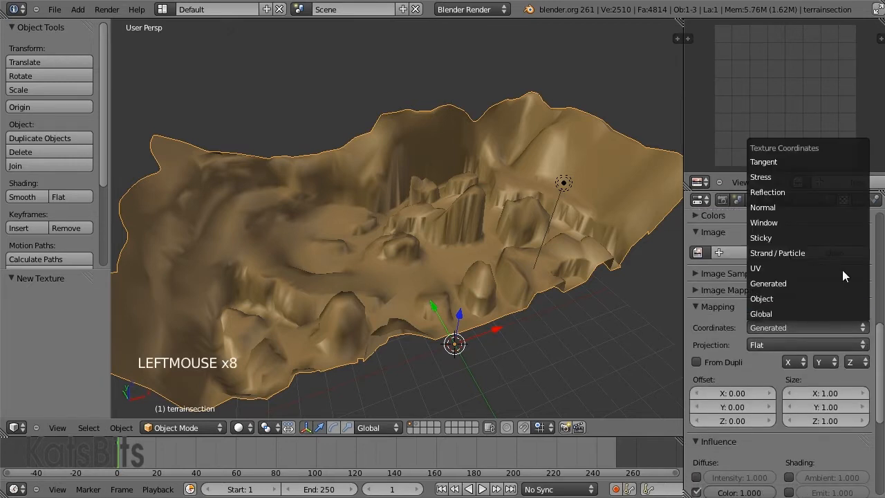
click(756, 268)
- Load terraingrid.tga from the ambient occlusion terrain folder as the texture's image
scroll(878, 353, up, 8)
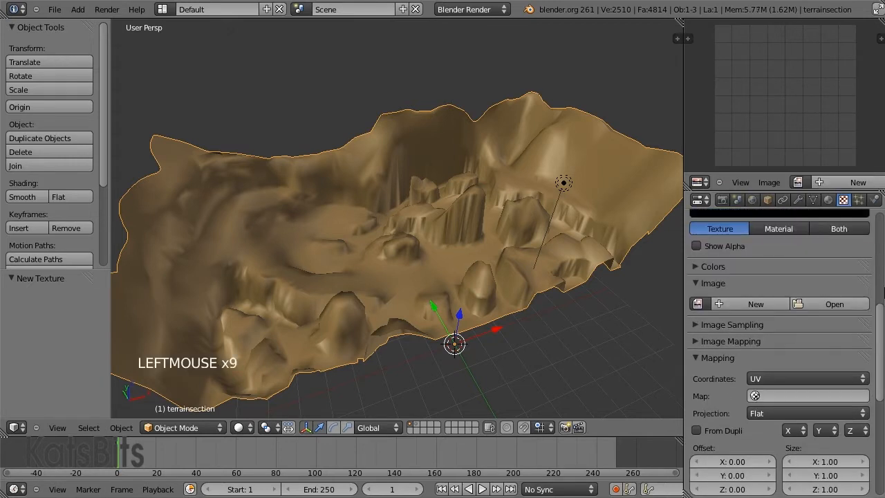
scroll(780, 352, up, 2)
scroll(780, 353, down, 4)
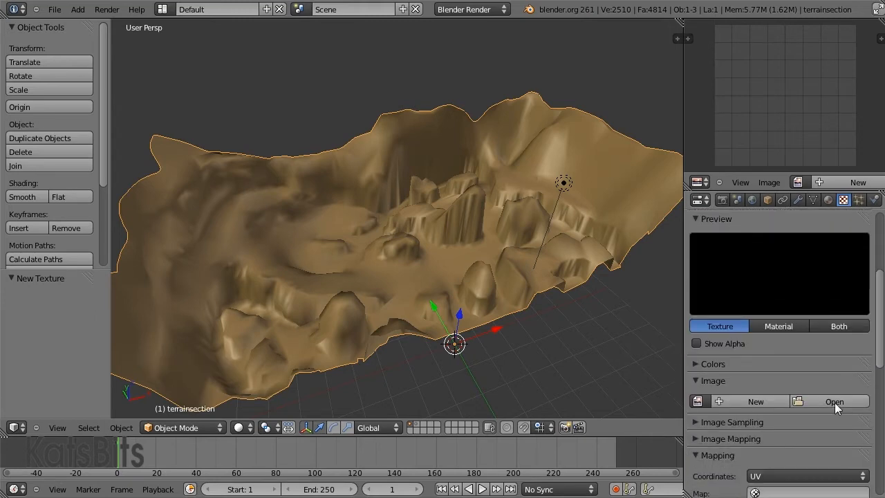
click(834, 402)
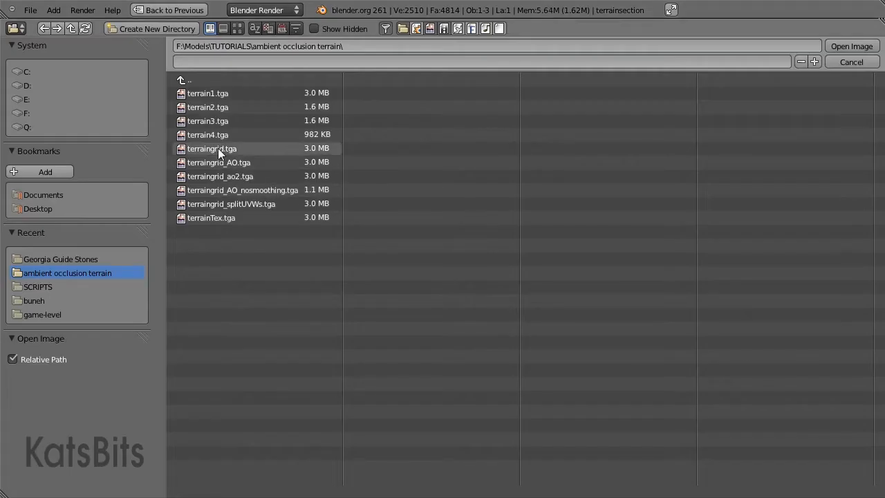
click(218, 147)
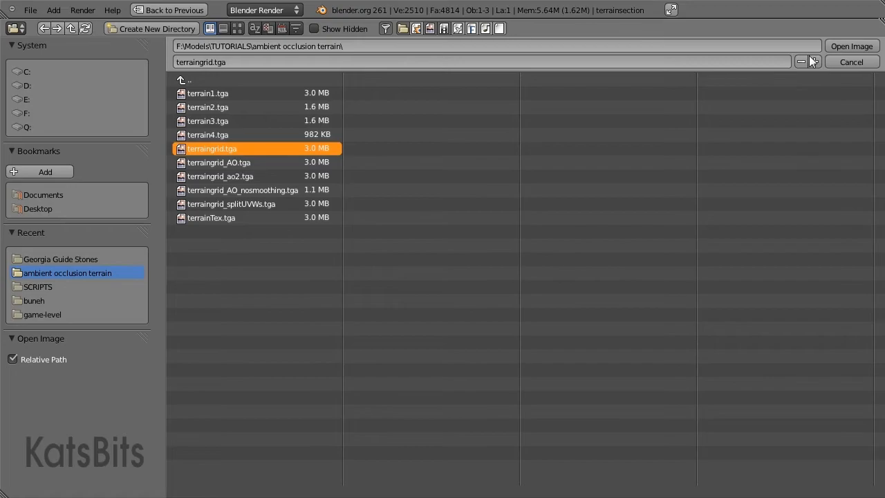
click(844, 45)
drag(880, 338, 881, 231)
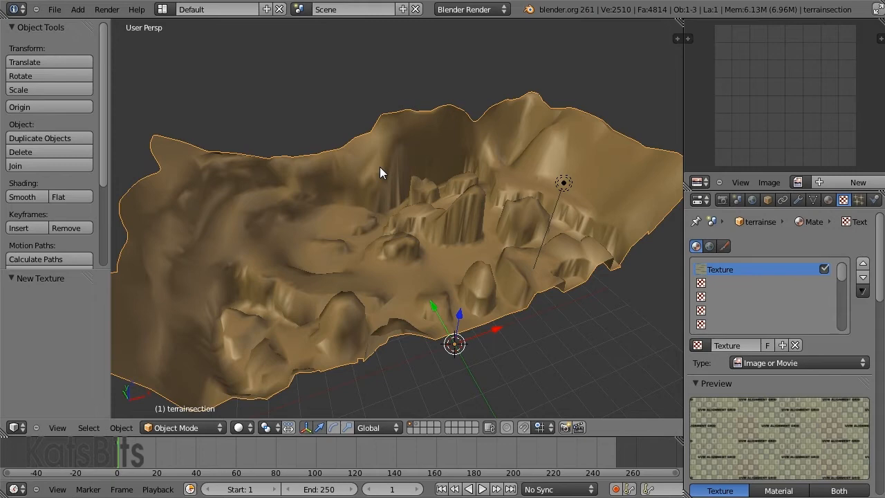
- Enter Edit Mode on the terrain, select the whole mesh and UV unwrap it
key(Tab)
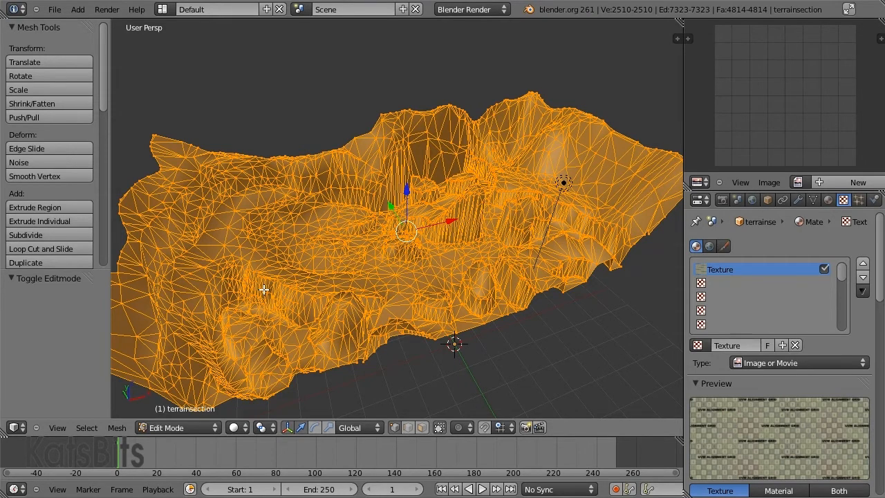
key(a)
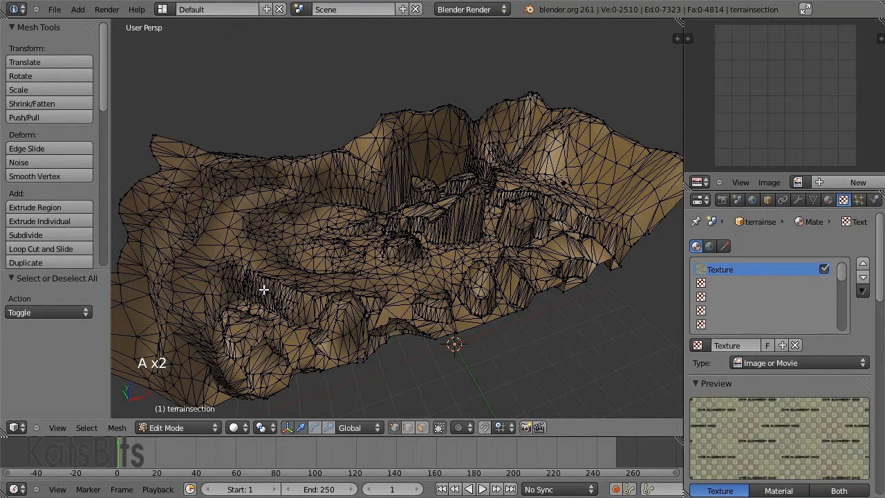
key(a)
key(u)
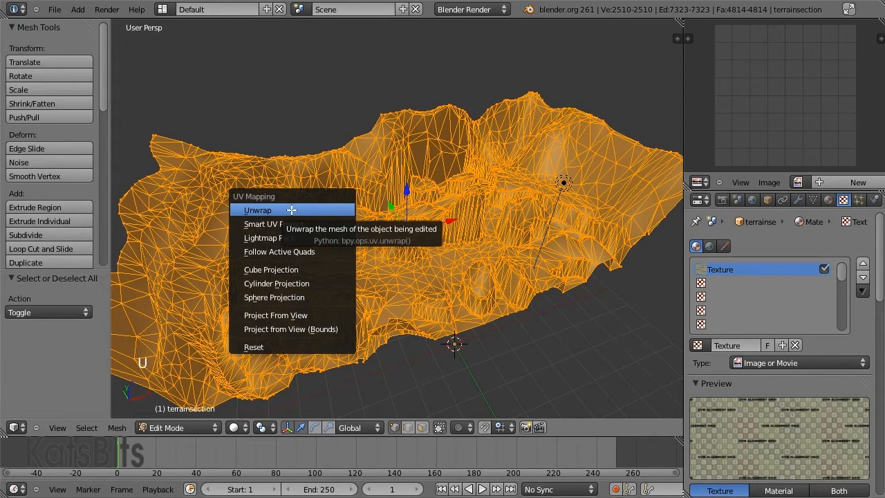
click(263, 211)
click(264, 211)
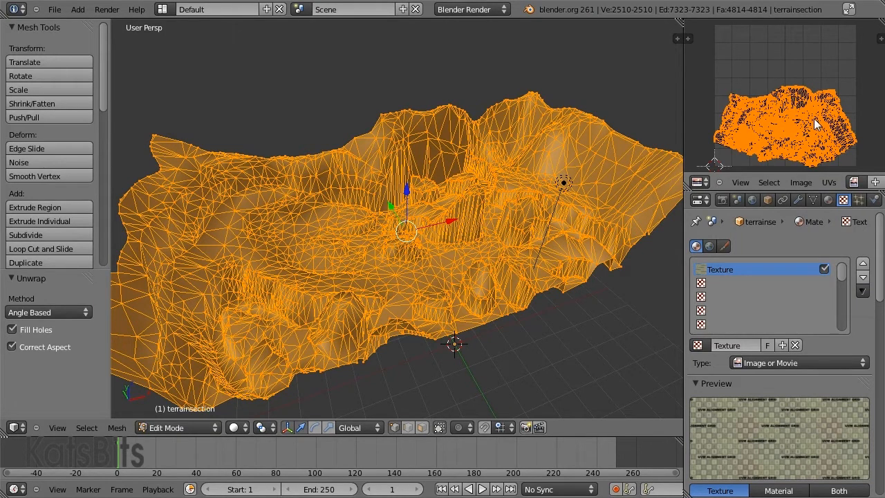
- Assign terraingrid.tga to the unwrapped UVs, switch the 3D view to textured display and return to Object Mode
click(853, 182)
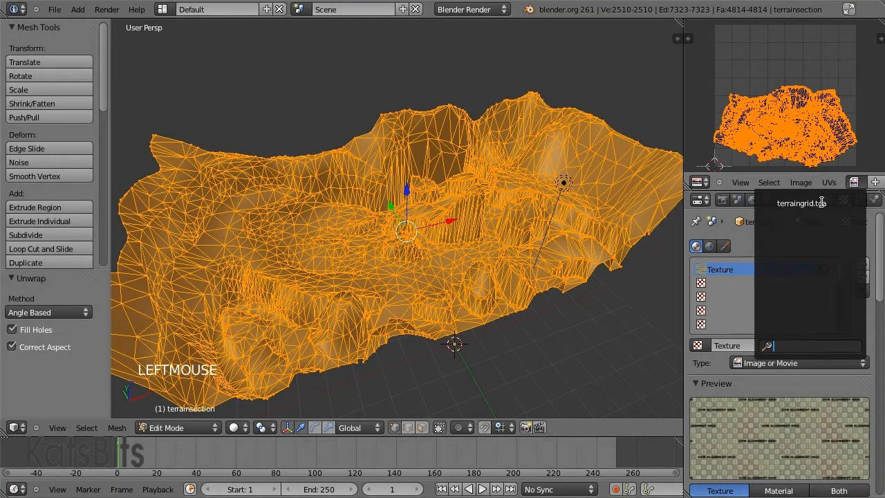
click(825, 204)
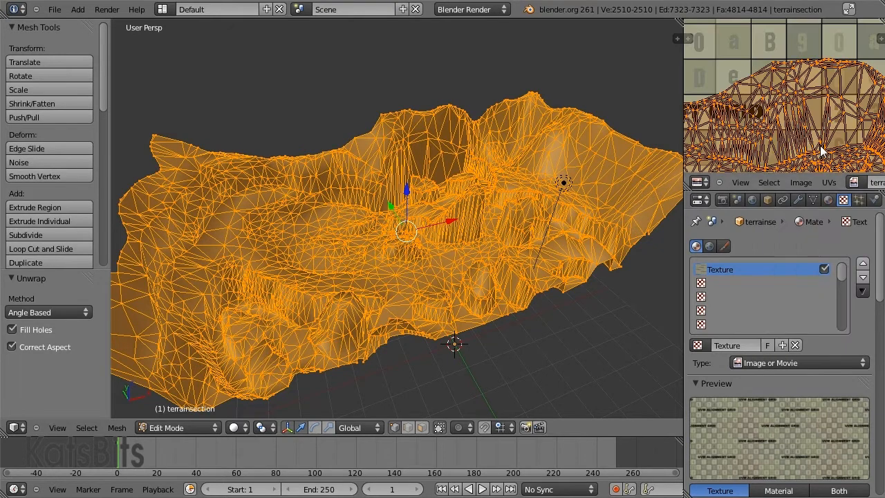
scroll(801, 127, down, 3)
scroll(799, 128, down, 2)
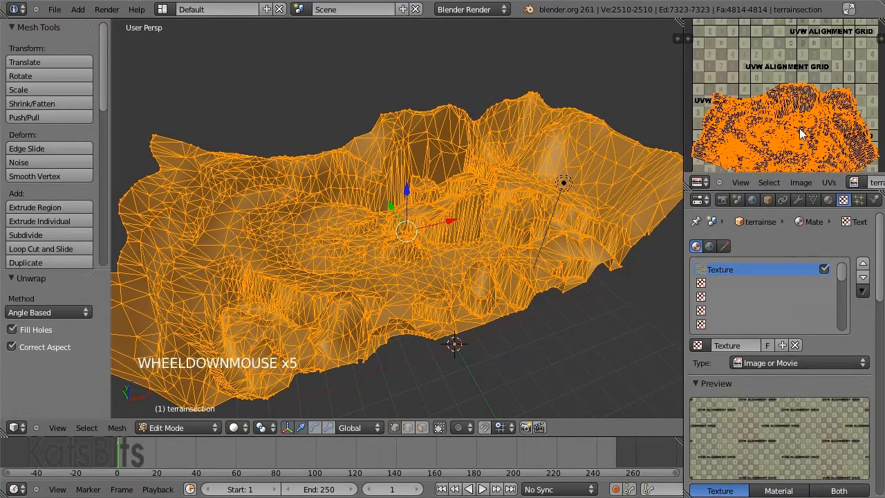
scroll(799, 128, down, 1)
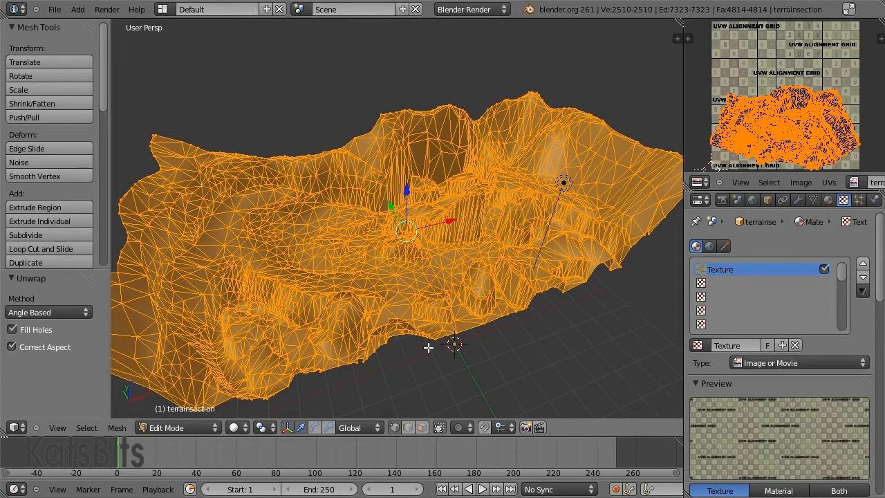
key(alt+z)
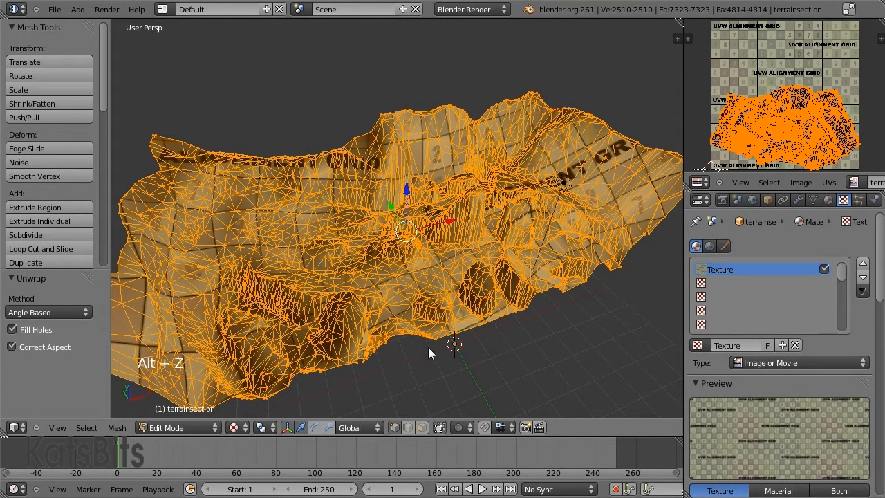
key(Tab)
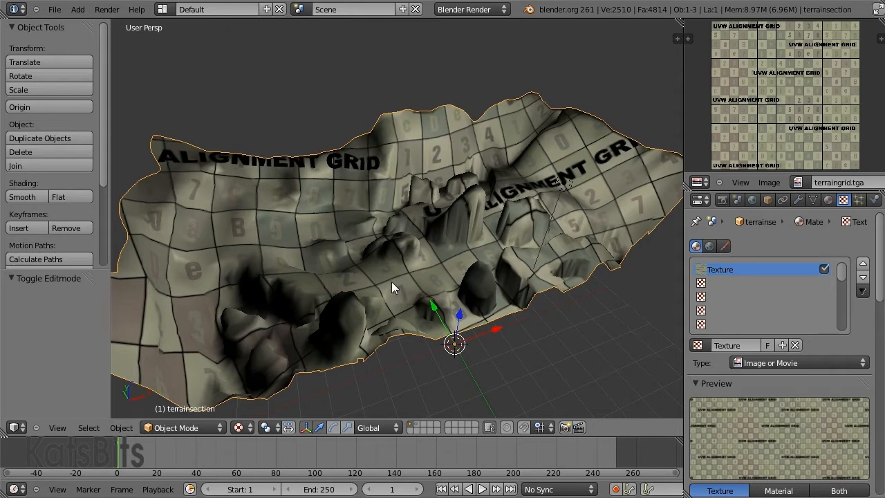
- Move the lamp to the first layer of the second layer row, away from the terrain's layer
right_click(564, 183)
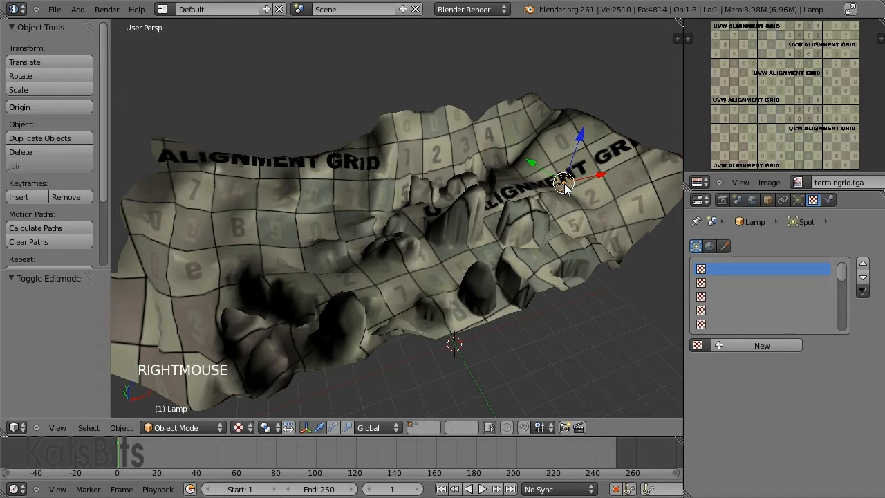
key(m)
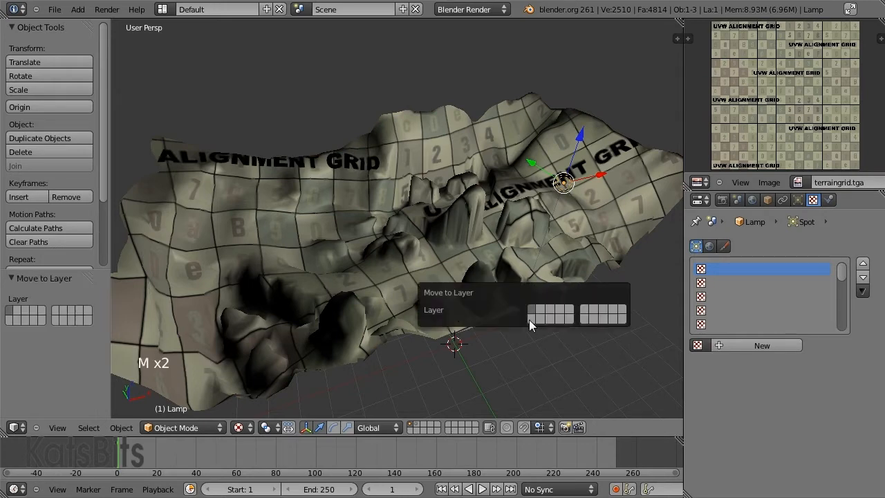
click(530, 318)
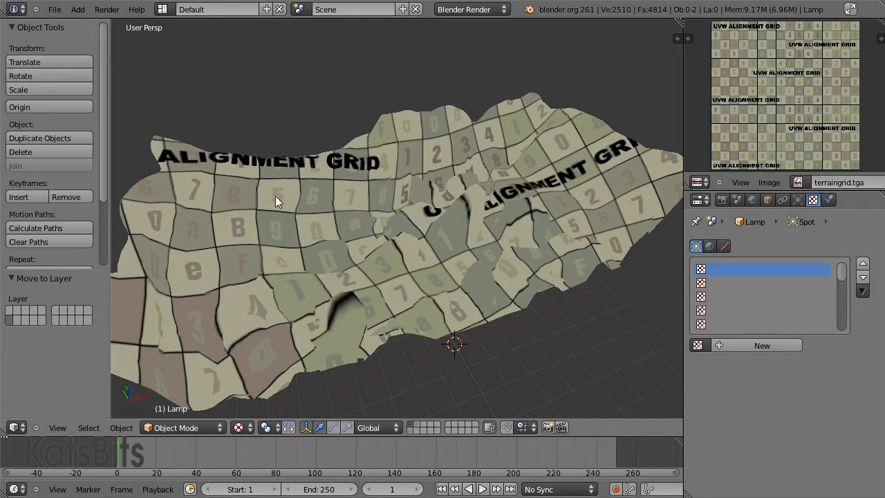
- Select the terrain and set the render bake mode to Ambient Occlusion
right_click(290, 174)
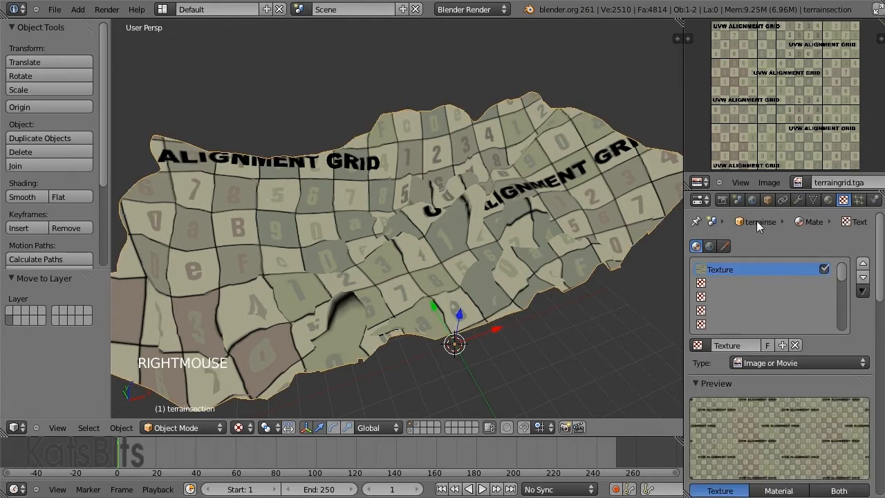
click(722, 200)
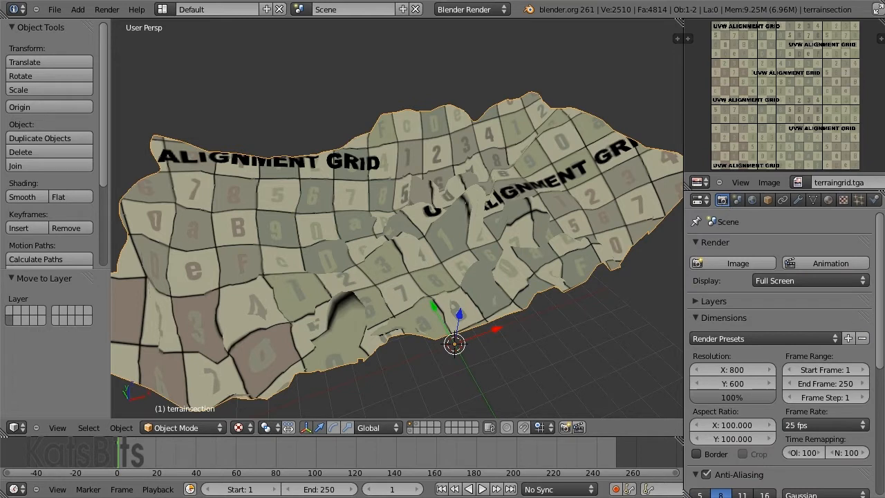
drag(880, 237, 871, 411)
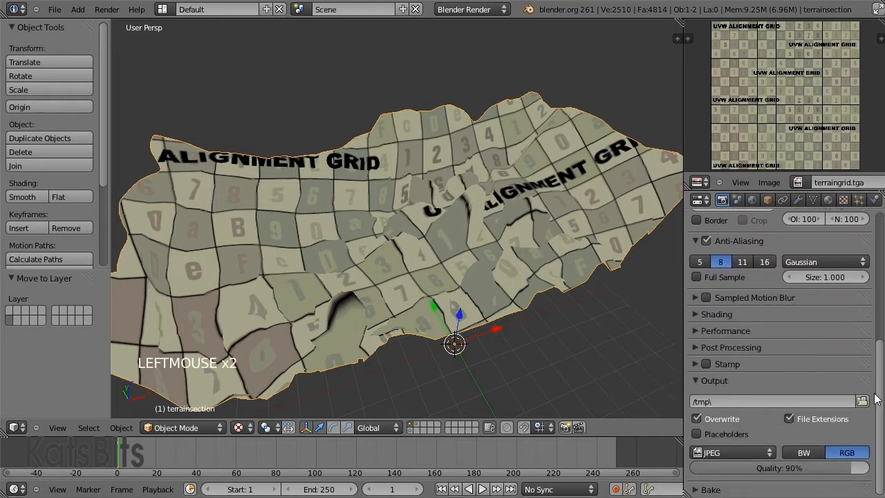
click(695, 491)
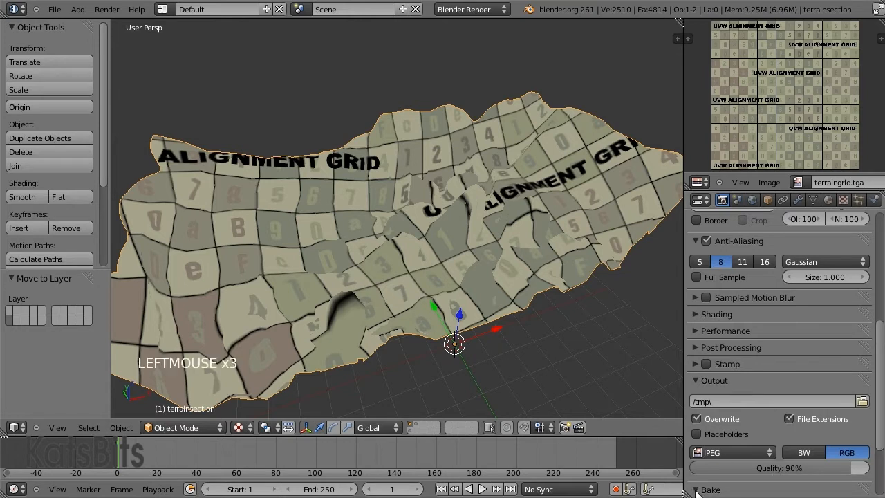
drag(881, 432, 881, 475)
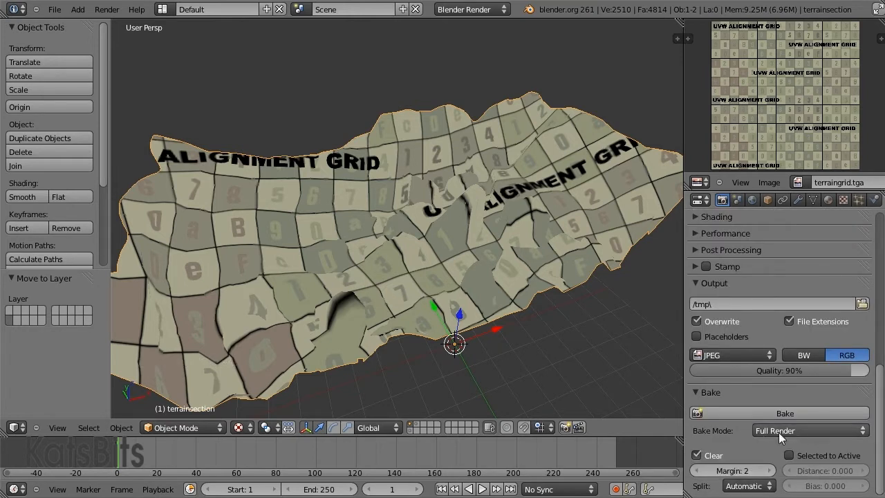
click(864, 431)
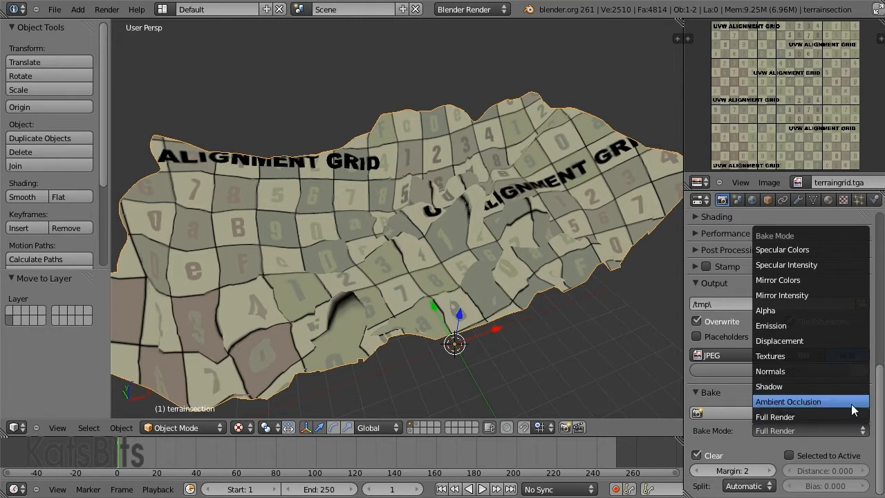
click(850, 404)
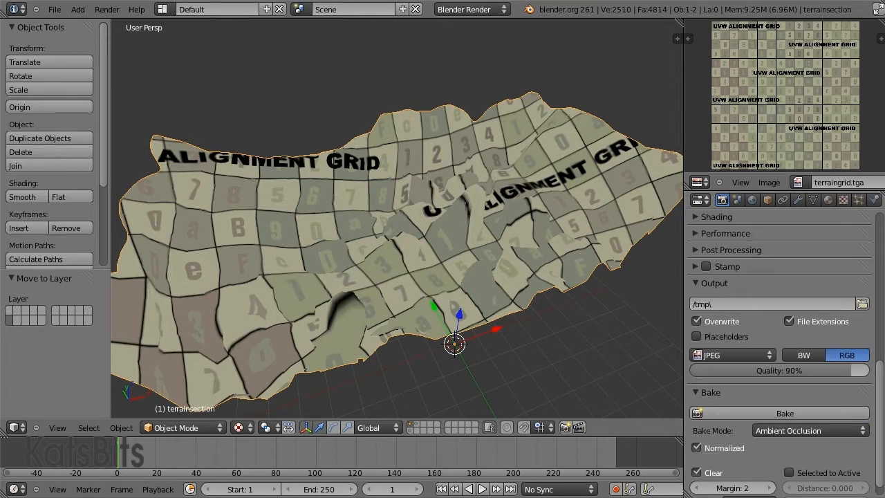
- Bake the terrain's ambient occlusion to its assigned image with Normalized enabled
click(696, 447)
drag(879, 416, 882, 473)
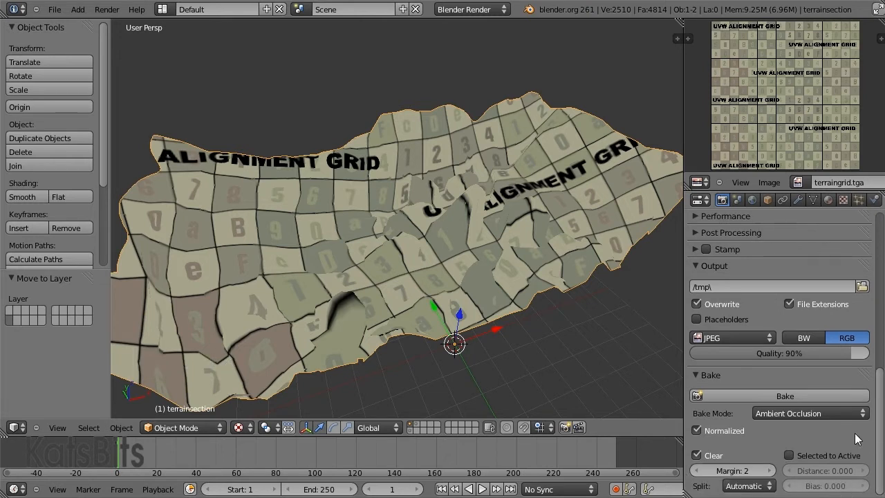
click(785, 396)
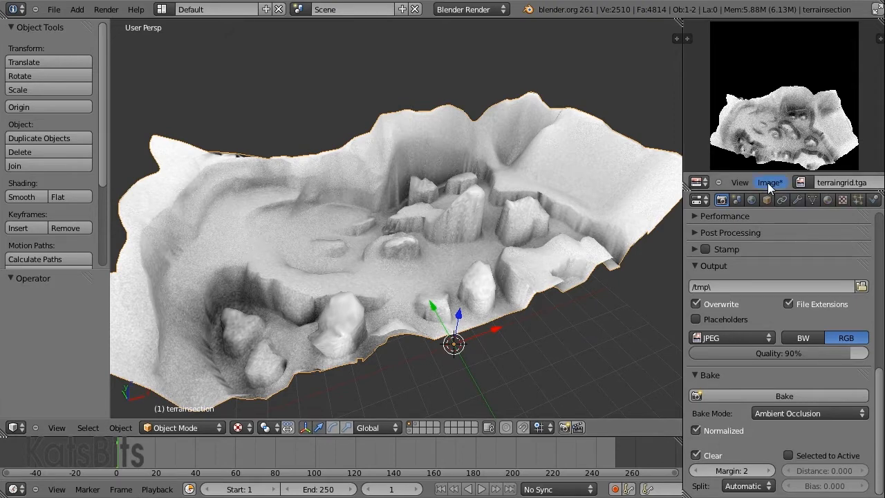
- Save the baked image as a new file named terraingridAObake.tga in Targa Raw format
click(768, 182)
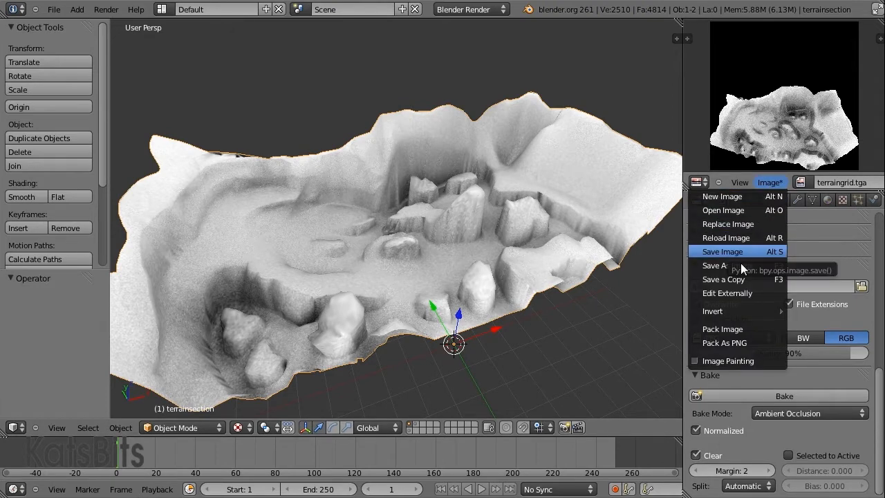
click(734, 267)
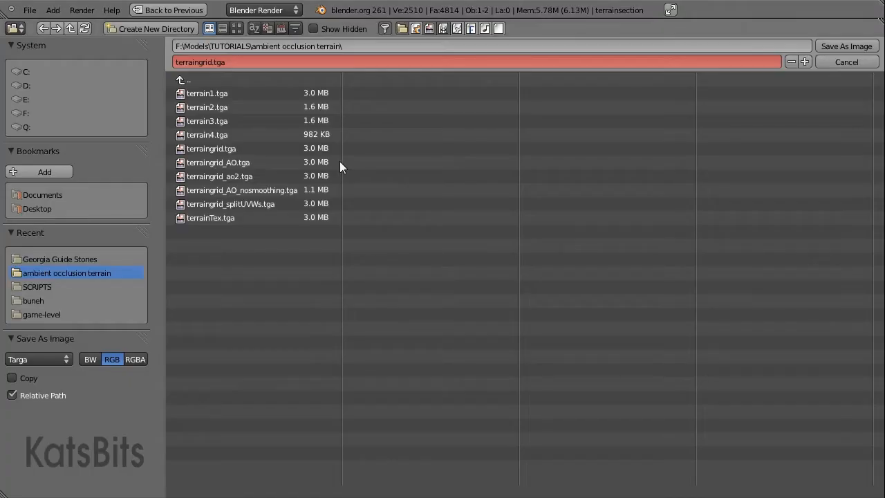
click(211, 63)
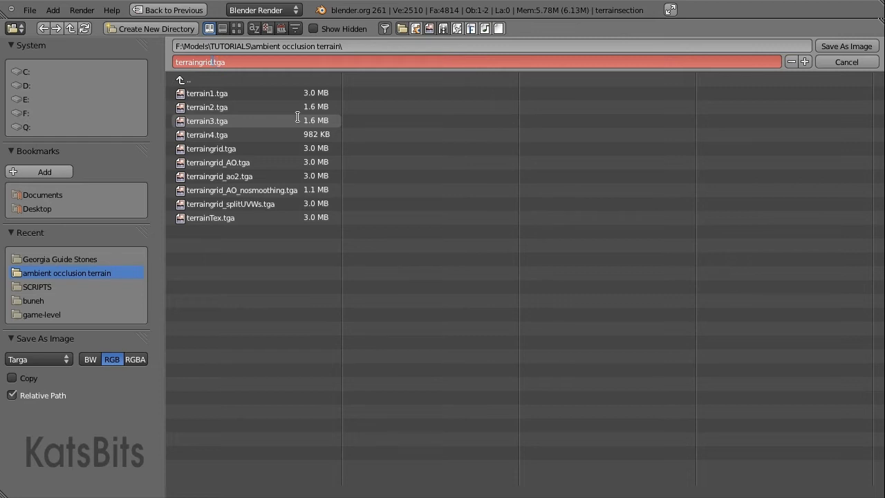
text(AOba)
text(ke)
key(Return)
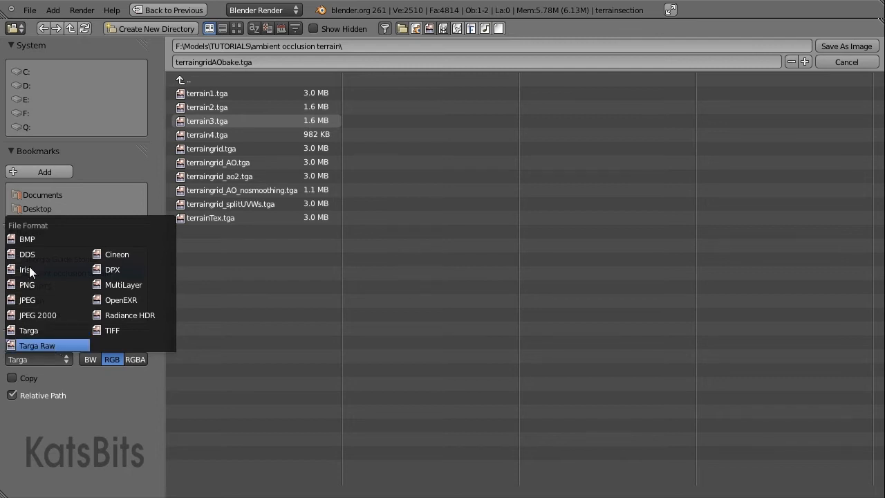
click(52, 345)
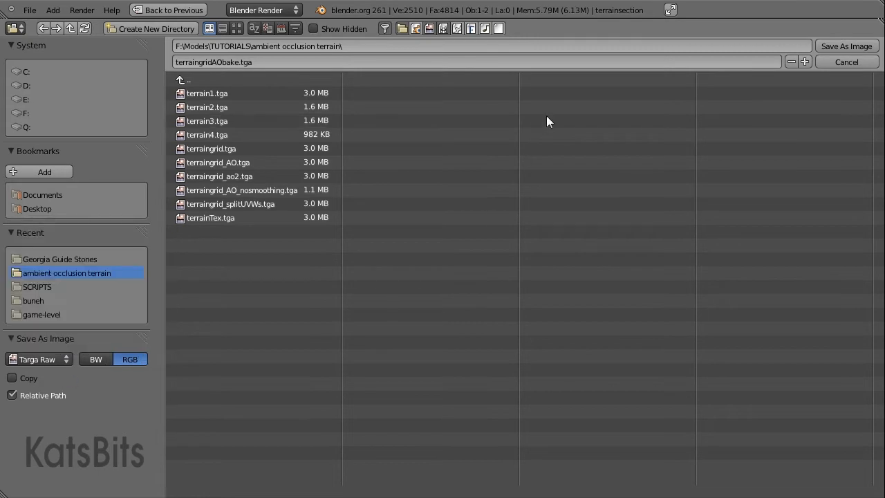
click(846, 47)
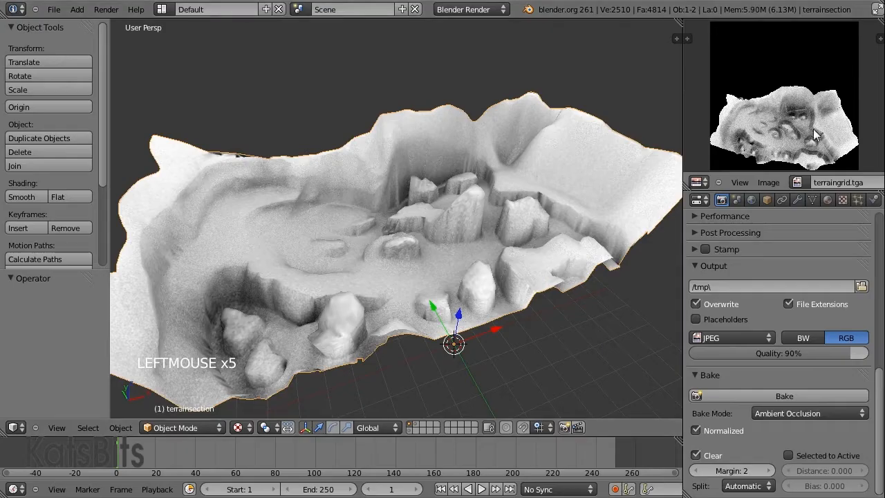
click(765, 183)
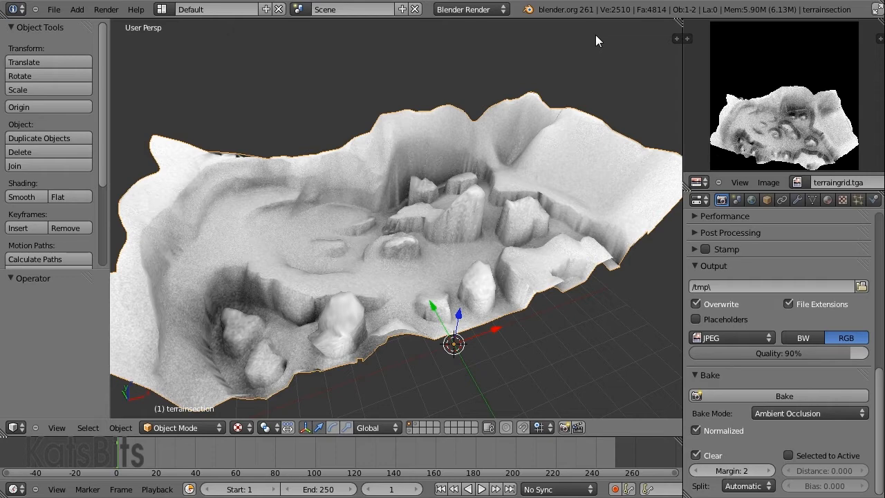
click(768, 183)
click(767, 182)
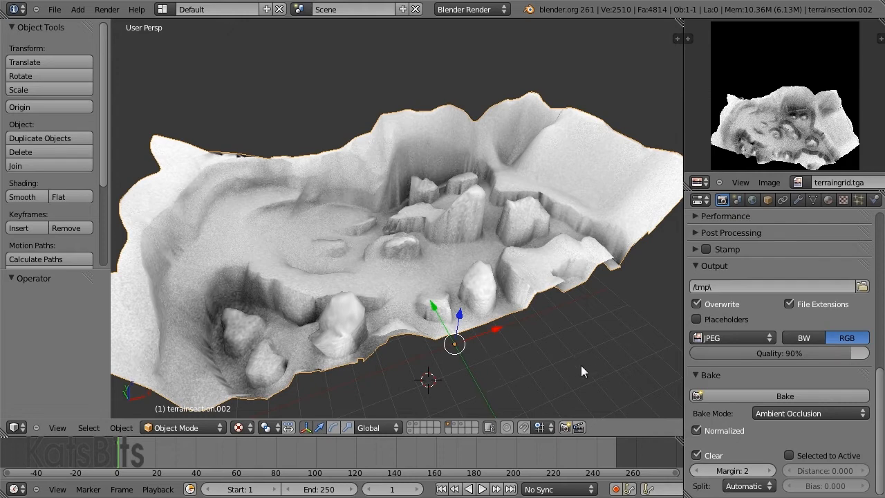
- Show only the second layer of the second layer block, select its larger terrain copy and bake its ambient occlusion
click(454, 423)
scroll(426, 214, down, 5)
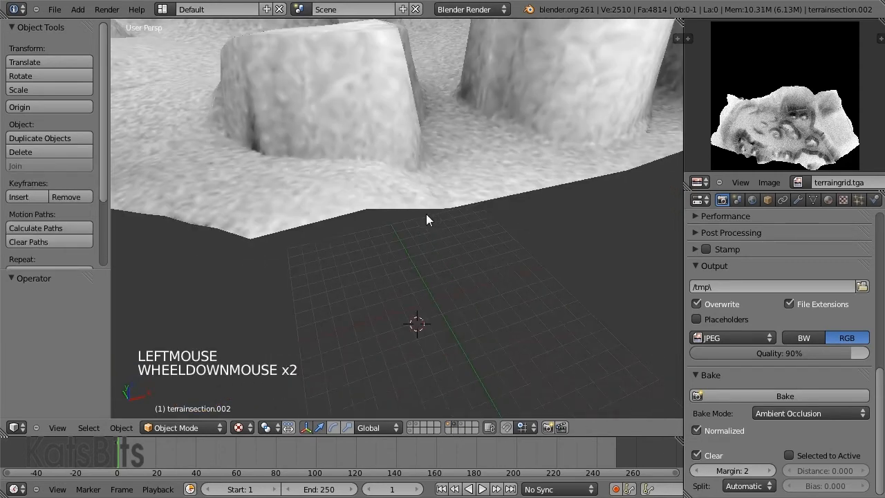
shift+middle_drag(426, 213, 437, 286)
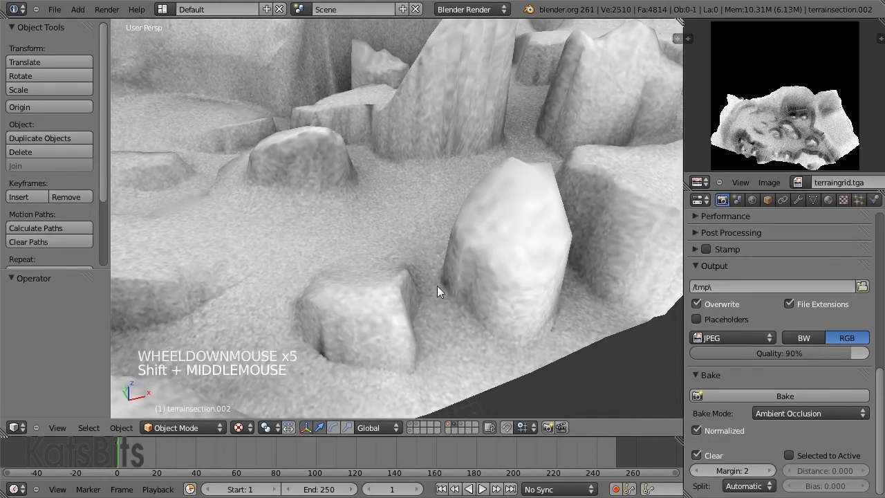
scroll(437, 286, down, 6)
scroll(424, 215, down, 1)
middle_drag(423, 215, 458, 250)
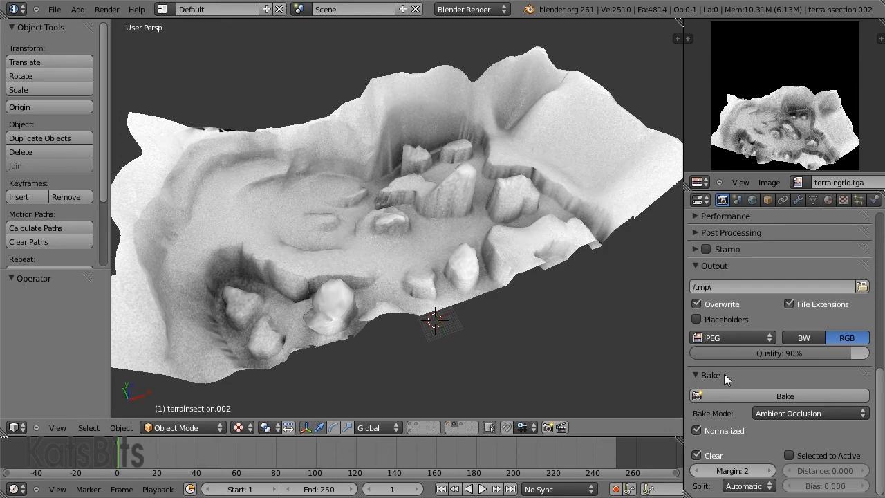
right_click(572, 147)
click(790, 397)
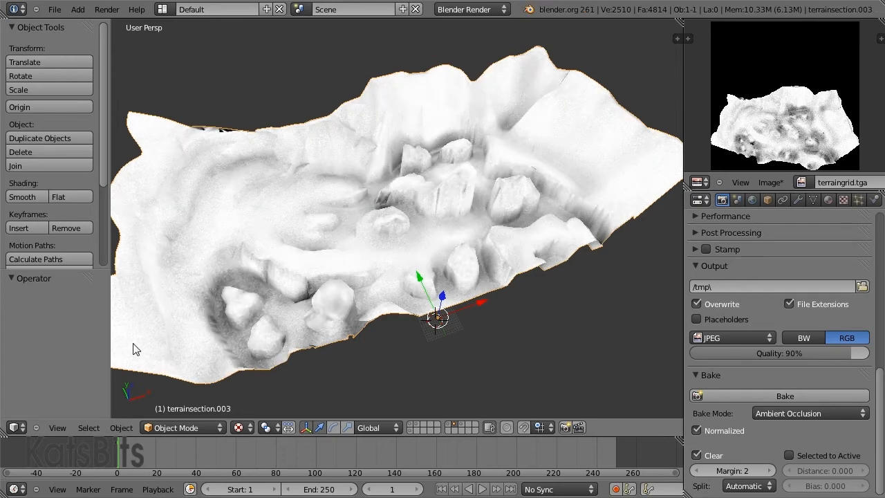
- Show only the third layer of the second layer block, select its largest terrain copy and bake its ambient occlusion
click(462, 423)
scroll(454, 284, down, 3)
scroll(455, 284, down, 11)
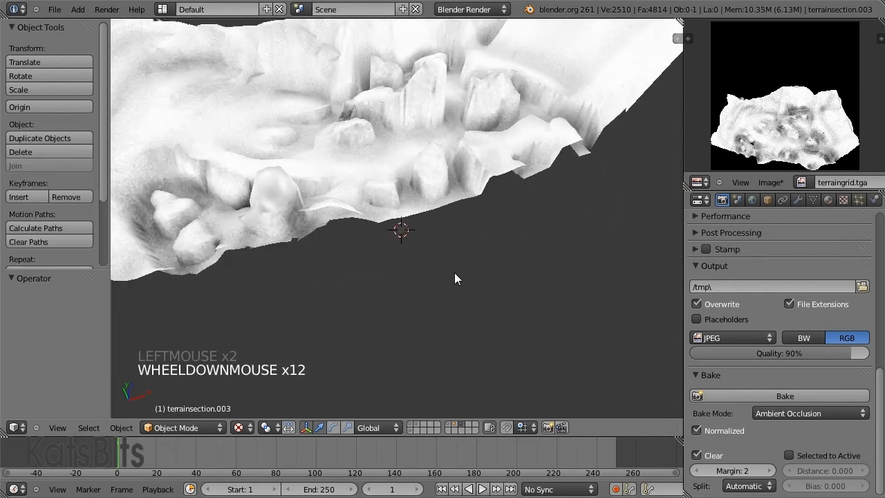
shift+middle_drag(398, 189, 430, 278)
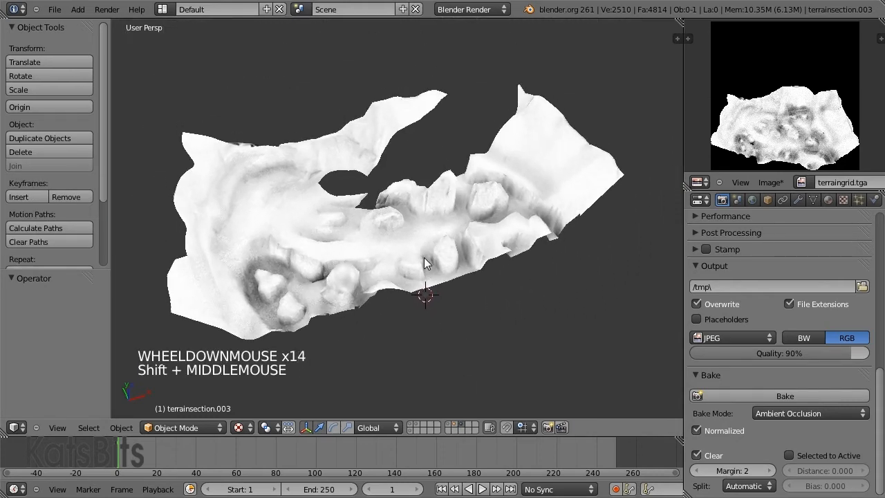
scroll(425, 263, up, 3)
right_click(570, 166)
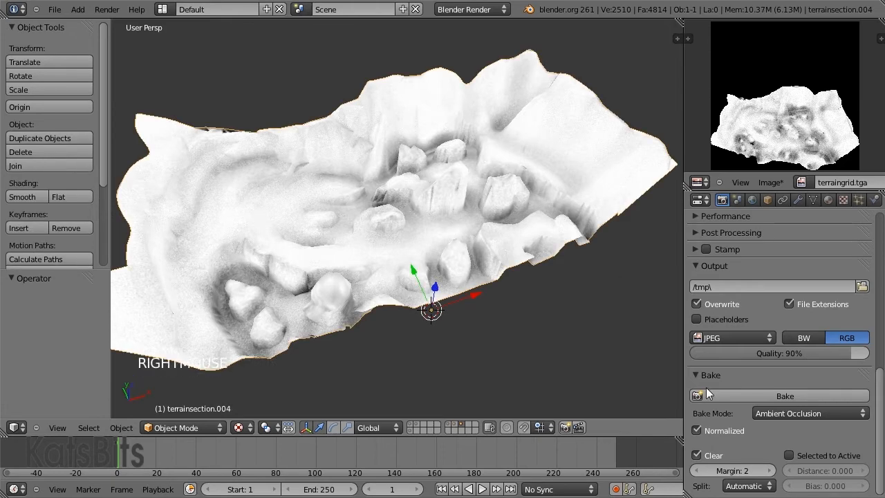
click(729, 396)
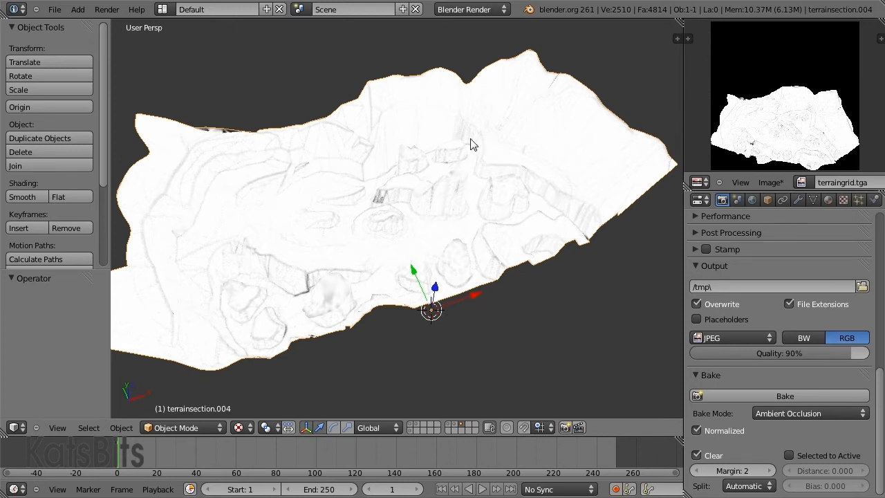
- Display the smallest and largest terrain copies together and select each in turn to compare their sizes
click(448, 424)
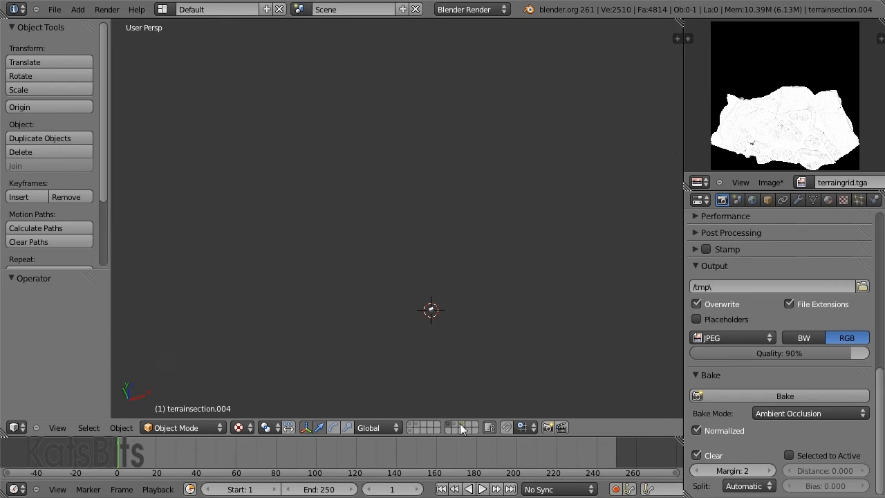
shift+click(462, 427)
shift+right_click(431, 311)
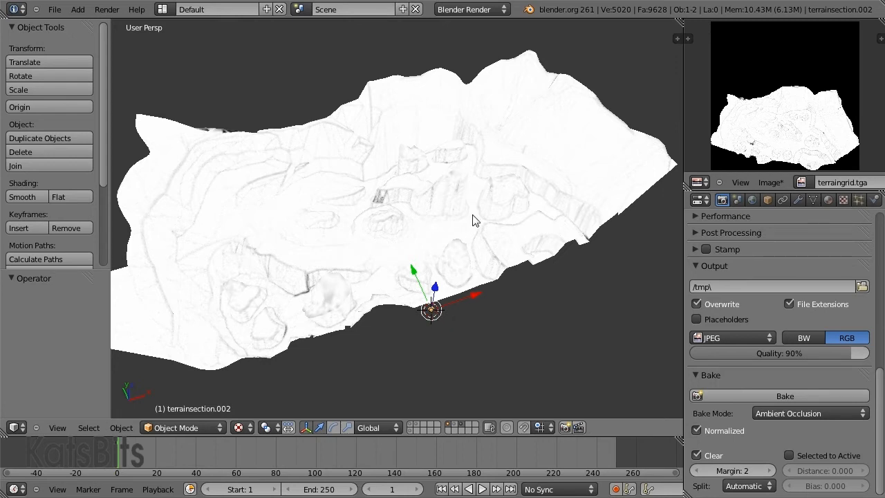
right_click(173, 221)
right_click(174, 222)
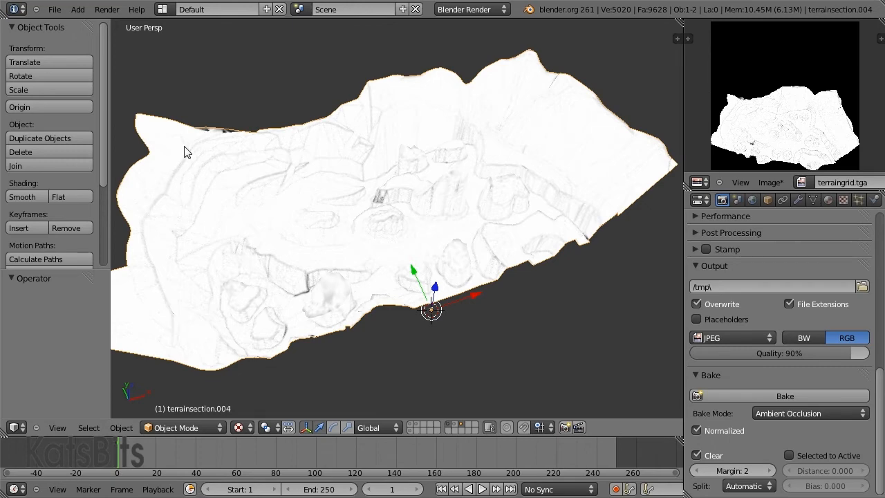
- Isolate the smallest terrain's layer, frame the mesh and bake its ambient occlusion again
click(448, 426)
key(KP_Decimal)
scroll(399, 286, up, 2)
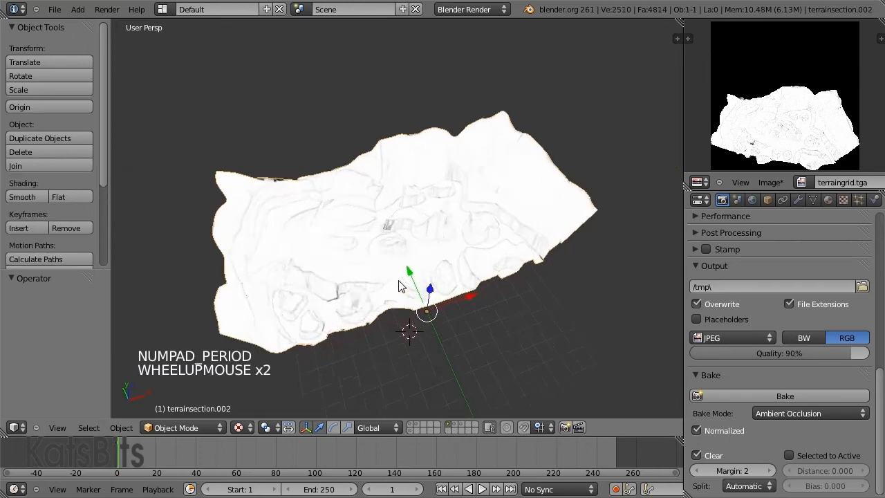
scroll(398, 286, up, 3)
shift+middle_drag(398, 321, 408, 290)
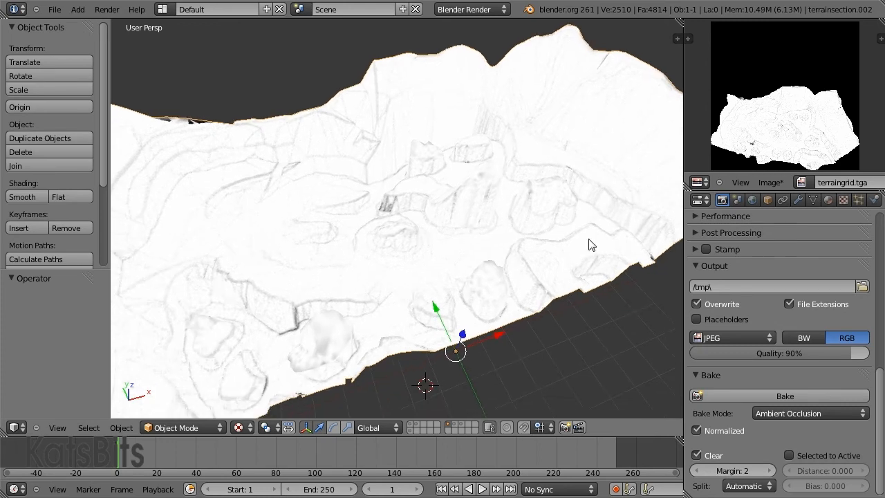
click(777, 398)
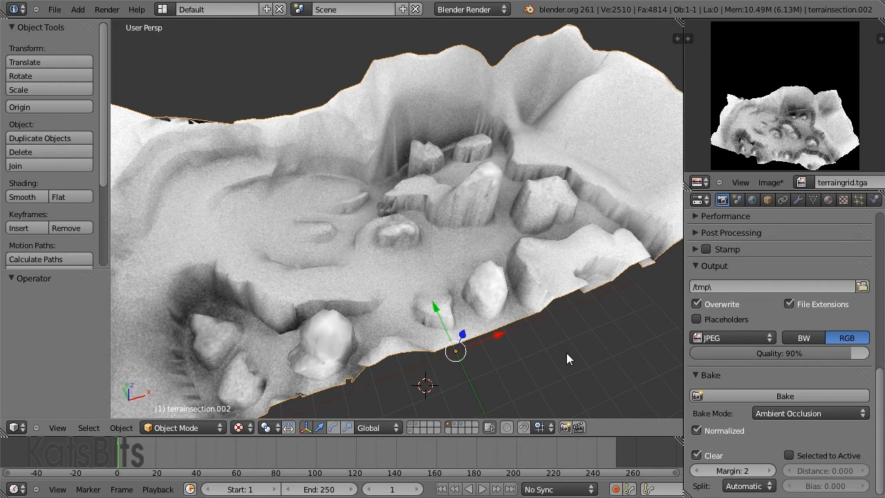
- Switch the 3D view from textured display through wireframe to solid display
scroll(566, 352, down, 1)
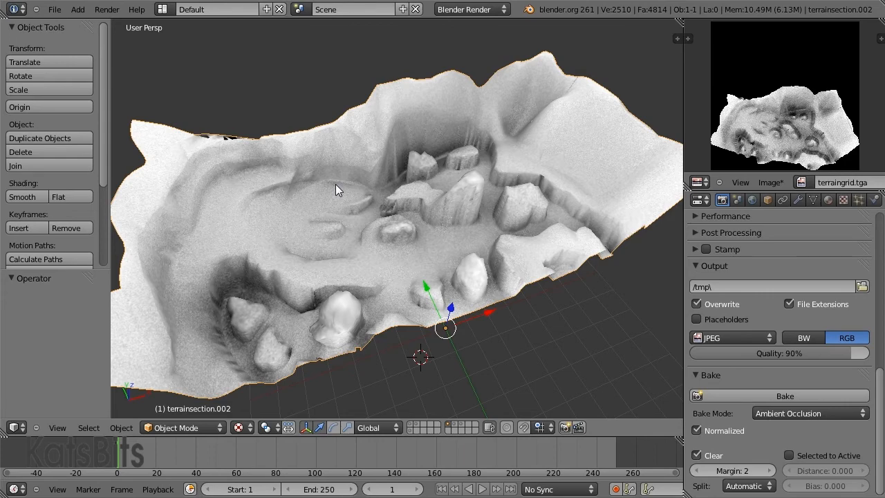
key(z)
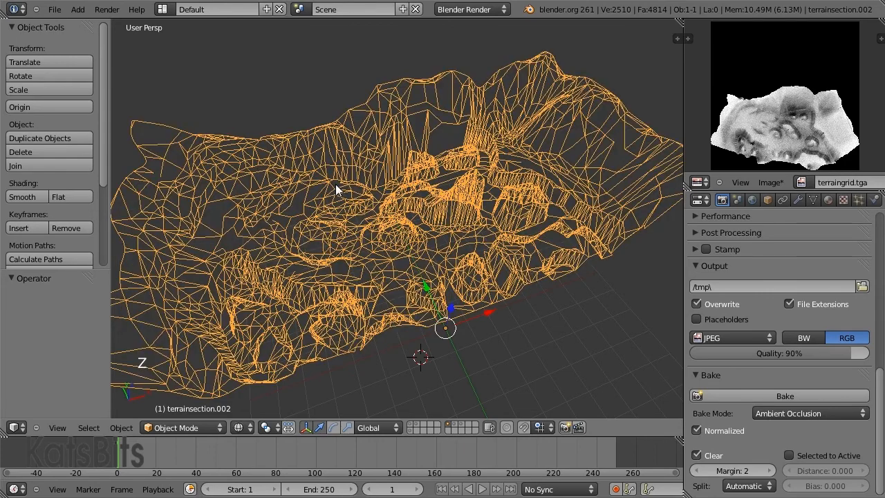
key(z)
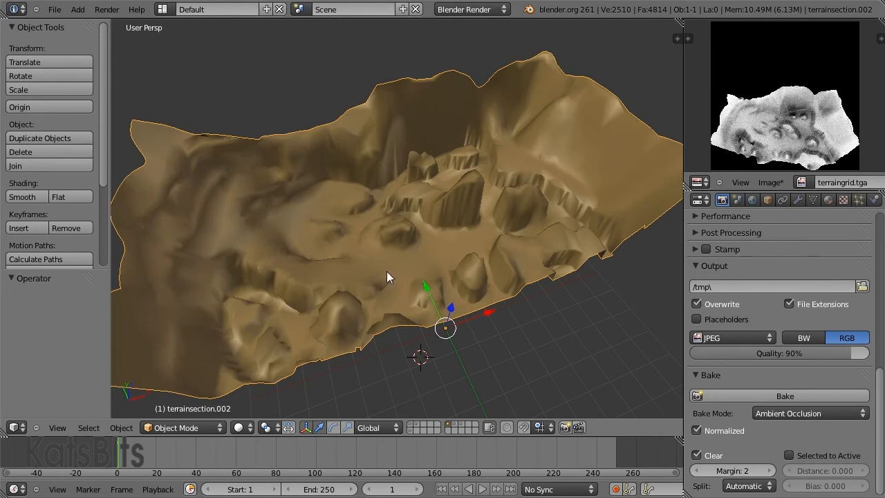
- Alternate the terrain between flat and smooth shading to compare them, ending on smooth
click(74, 197)
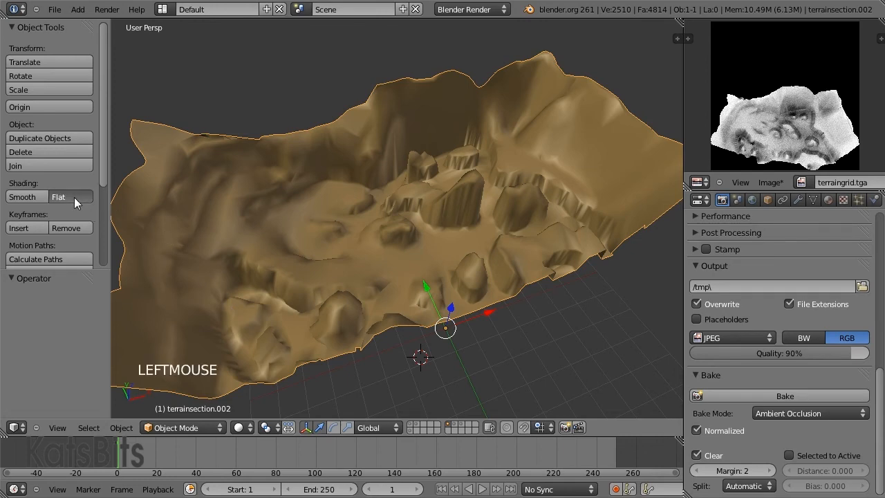
click(24, 197)
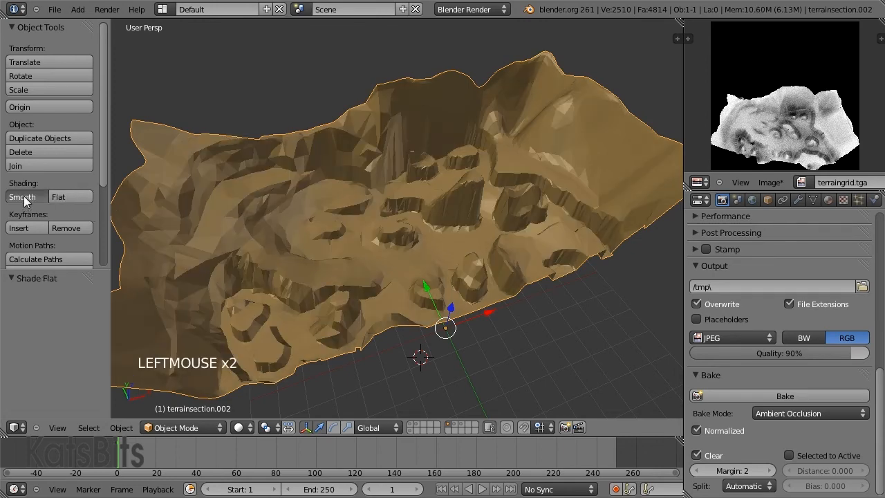
click(78, 197)
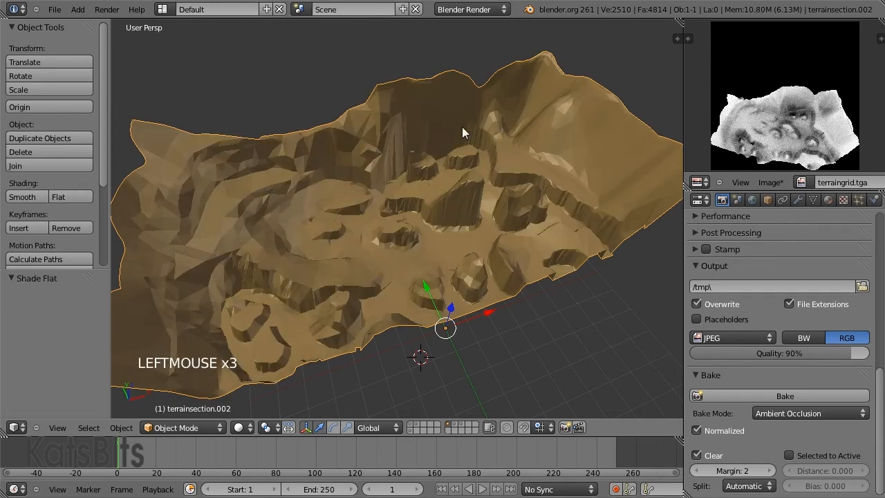
click(63, 196)
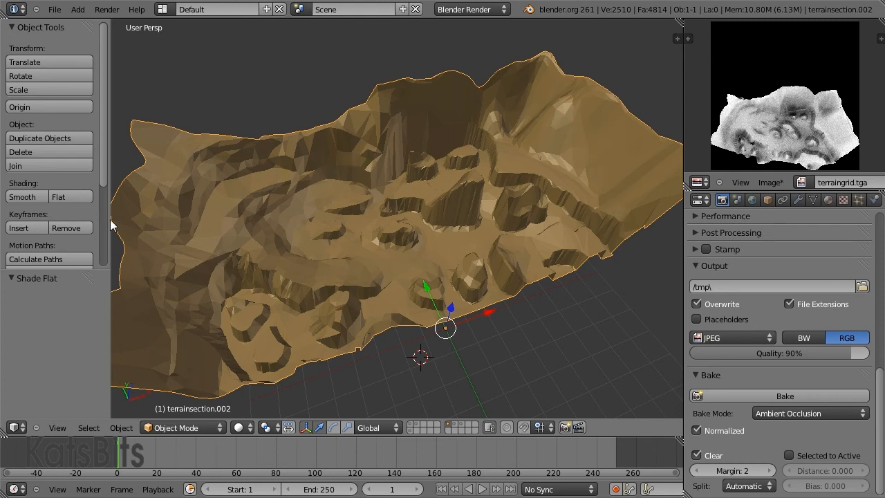
click(33, 196)
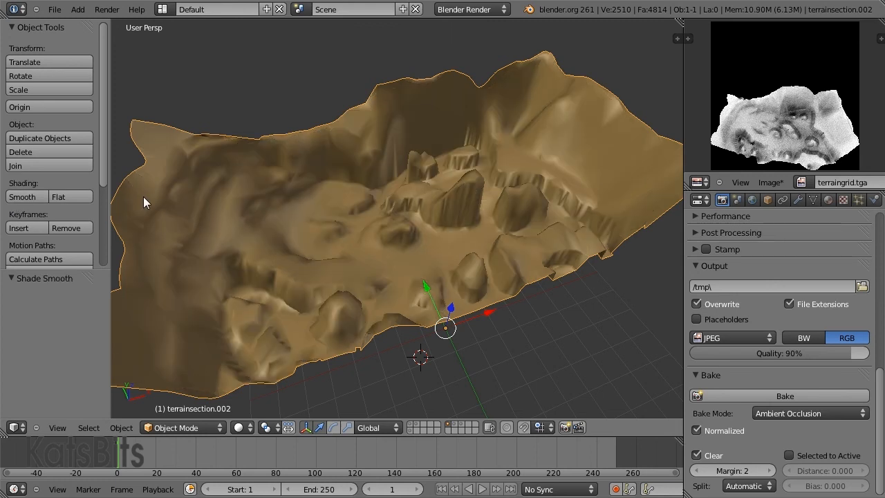